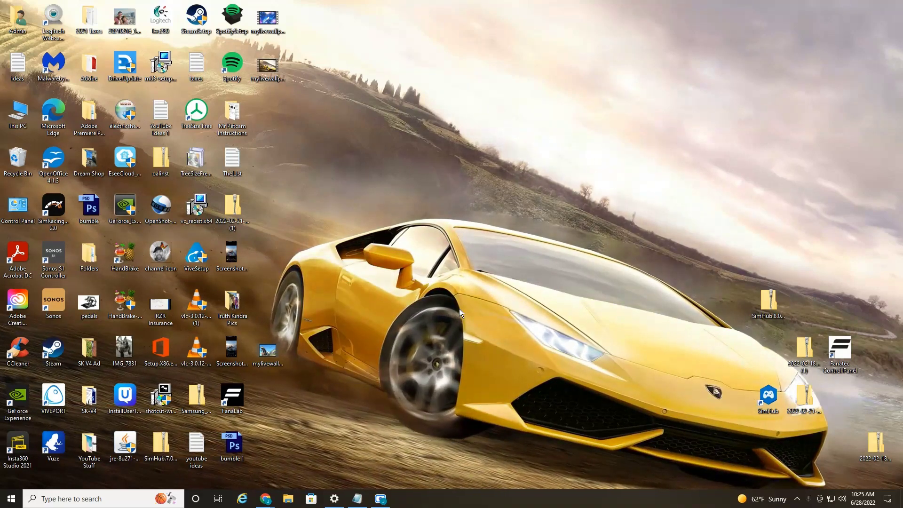
Create a new desktop folder named 'live wallpaper'.
{"action": "right_click", "coordinate": [362, 357]}
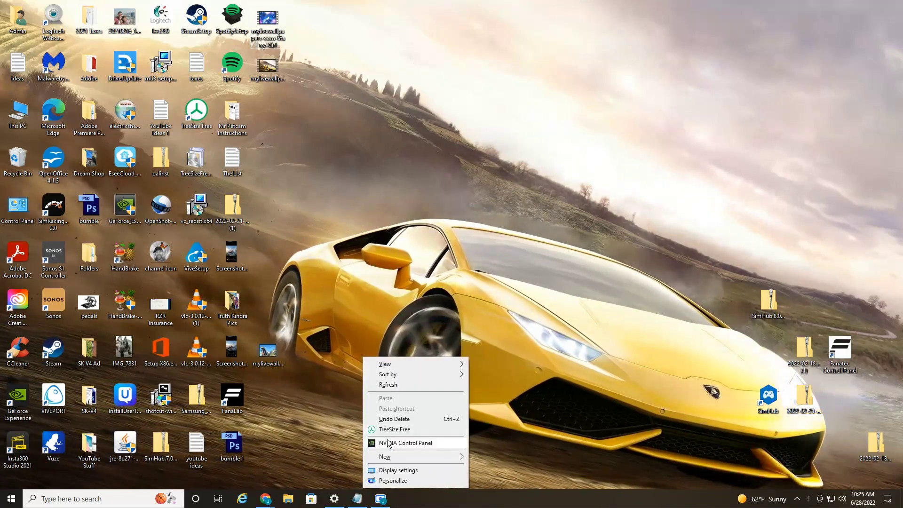
{"action": "mouse_move", "coordinate": [387, 456]}
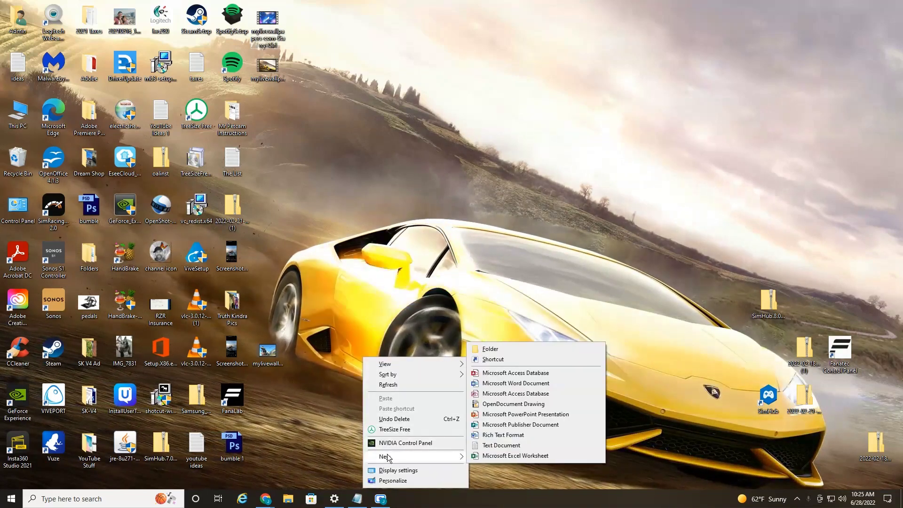
{"action": "left_click", "coordinate": [496, 350]}
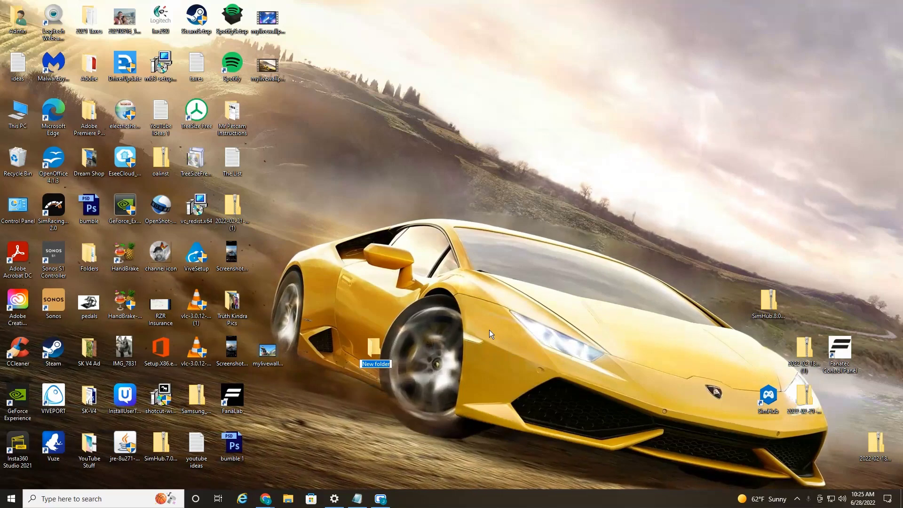
{"action": "type", "text": "live wallpaper"}
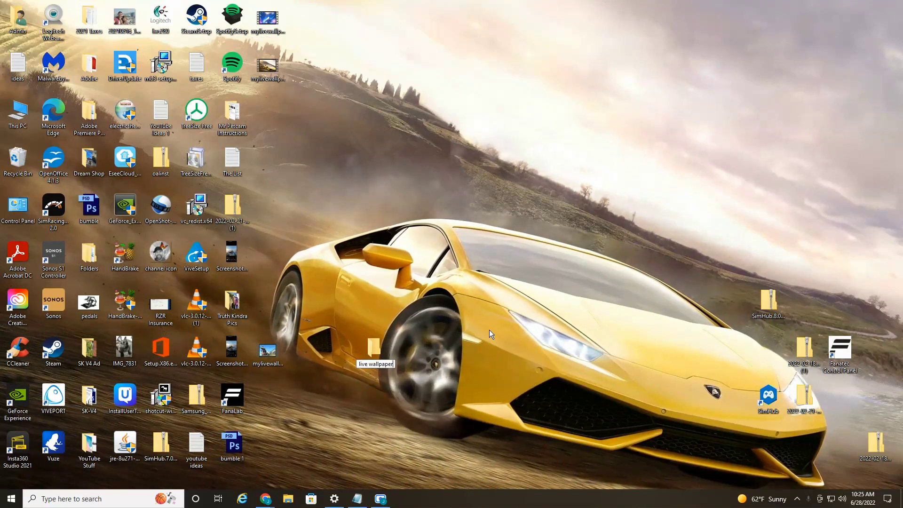
{"action": "key", "text": "Return"}
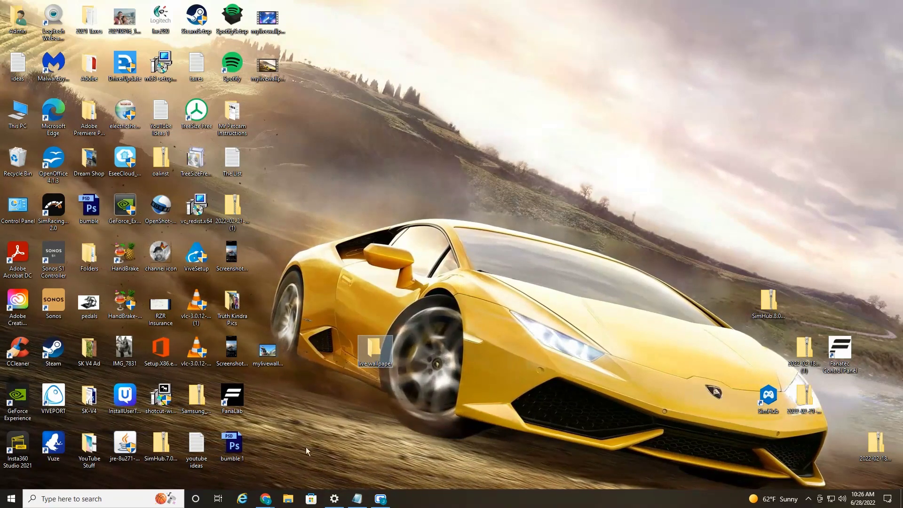
Search 'live' in Chrome to reach Lively Wallpaper's Microsoft Store page.
{"action": "mouse_move", "coordinate": [268, 500]}
{"action": "left_click", "coordinate": [244, 465]}
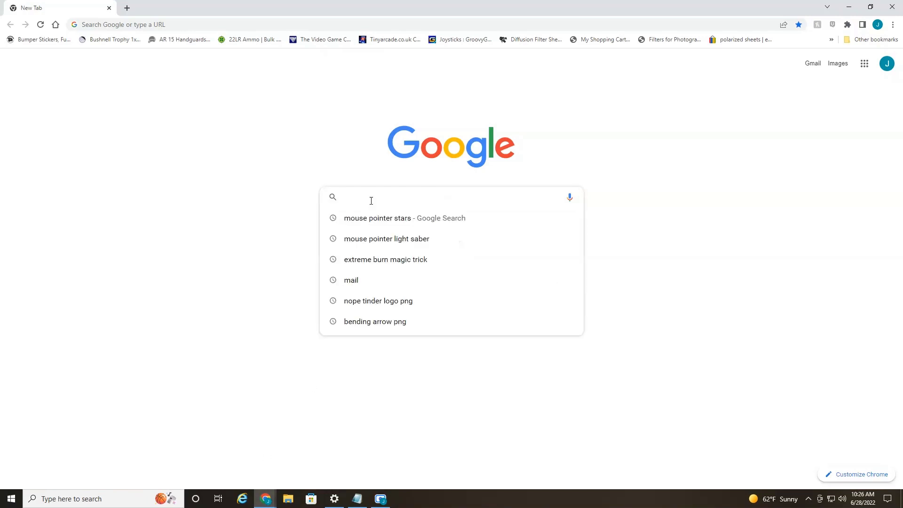
{"action": "type", "text": "lively-wallpaper/9NTM2QC6QWS7"}
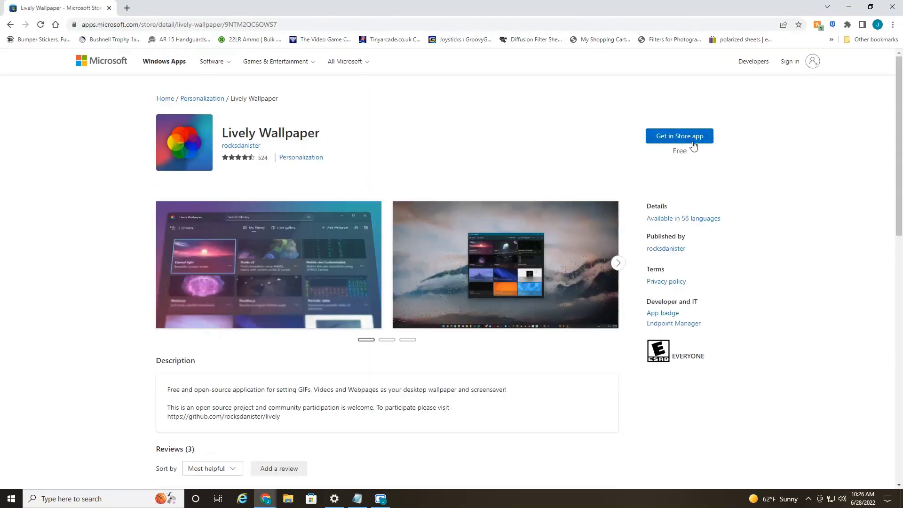
Get Lively Wallpaper through the Microsoft Store app and launch it.
{"action": "left_click", "coordinate": [686, 140]}
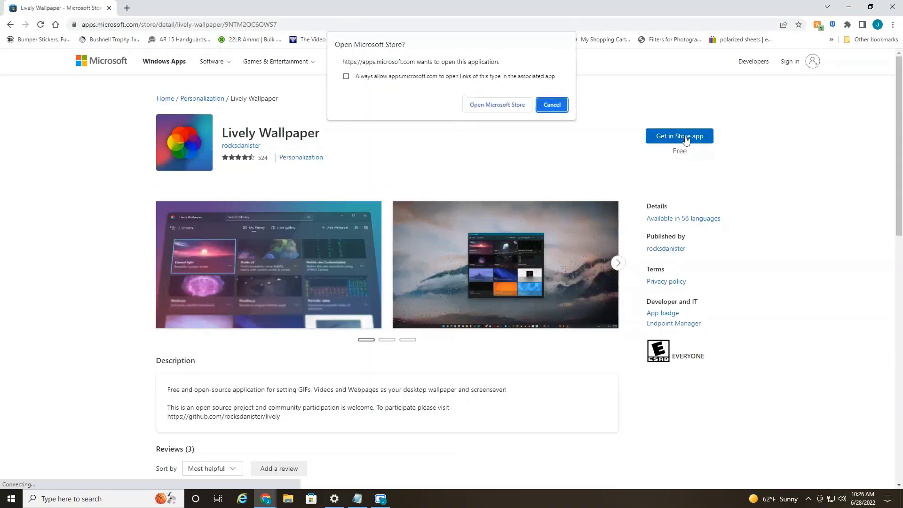
{"action": "left_click", "coordinate": [506, 105]}
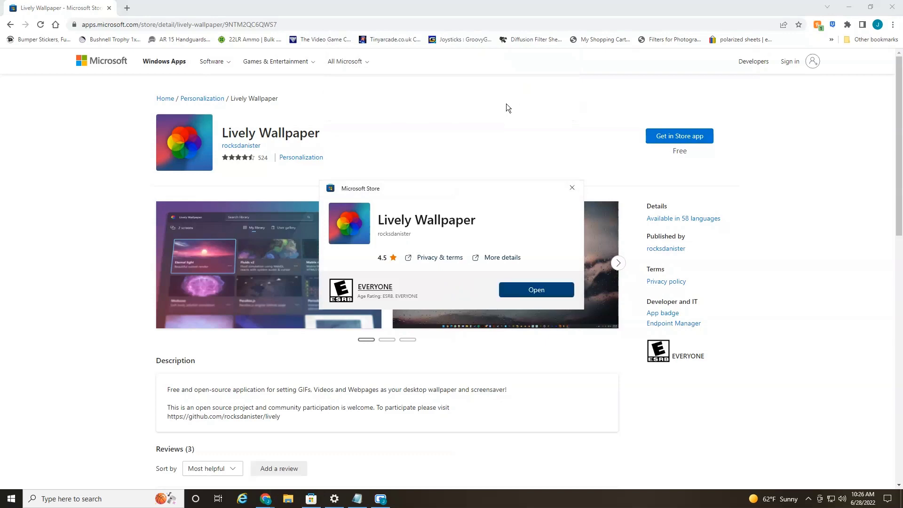
{"action": "left_click", "coordinate": [537, 289]}
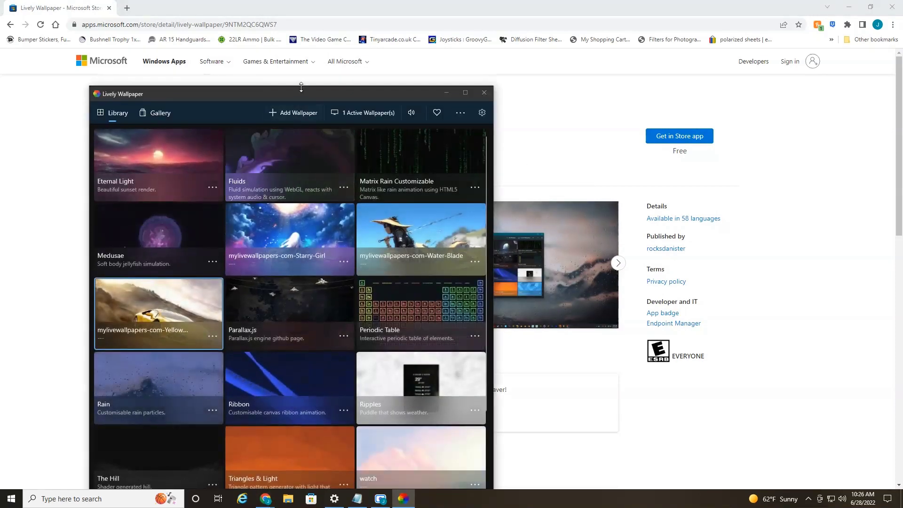
Apply Eternal Light as the wallpaper and hide the windows to preview it.
{"action": "left_click", "coordinate": [301, 88]}
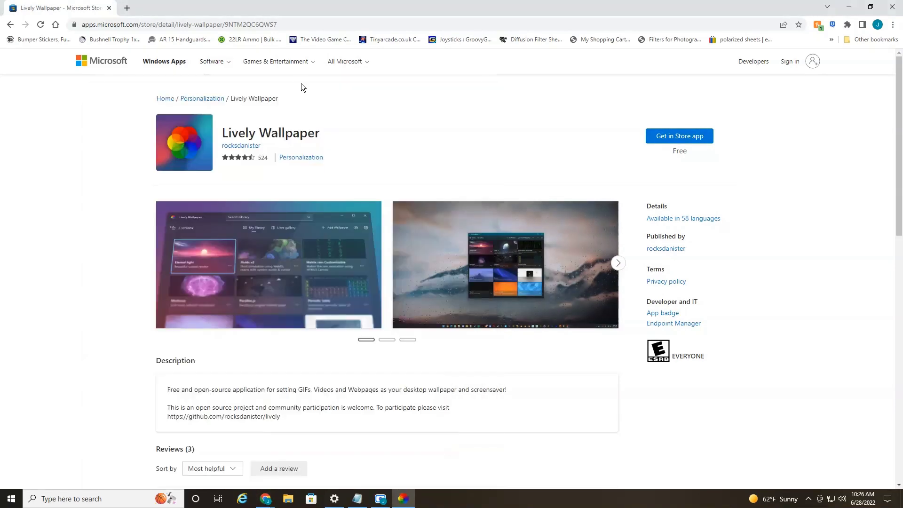
{"action": "left_click", "coordinate": [404, 502]}
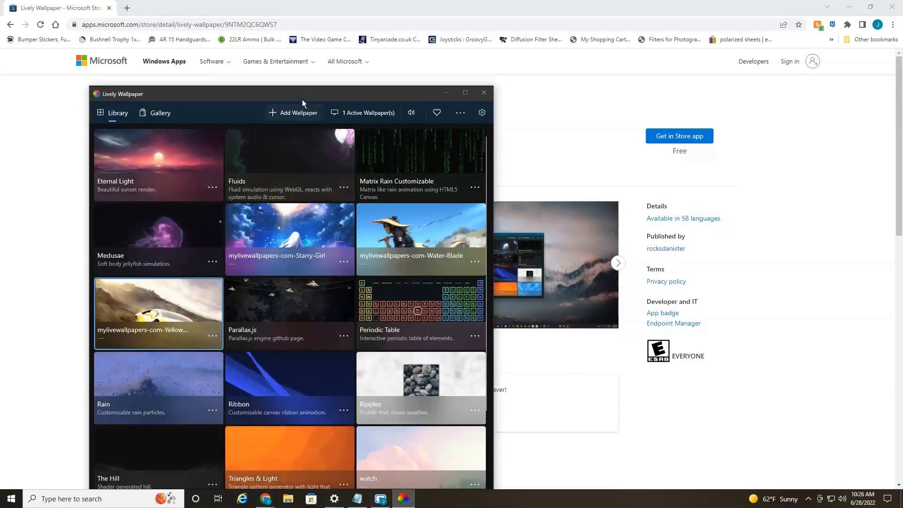
{"action": "left_click_drag", "start_coordinate": [302, 100], "coordinate": [390, 70]}
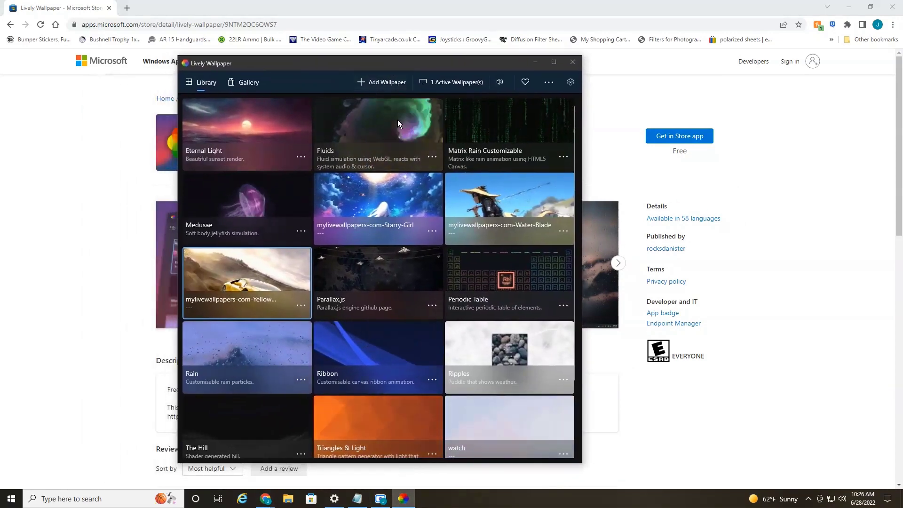
{"action": "left_click", "coordinate": [848, 6]}
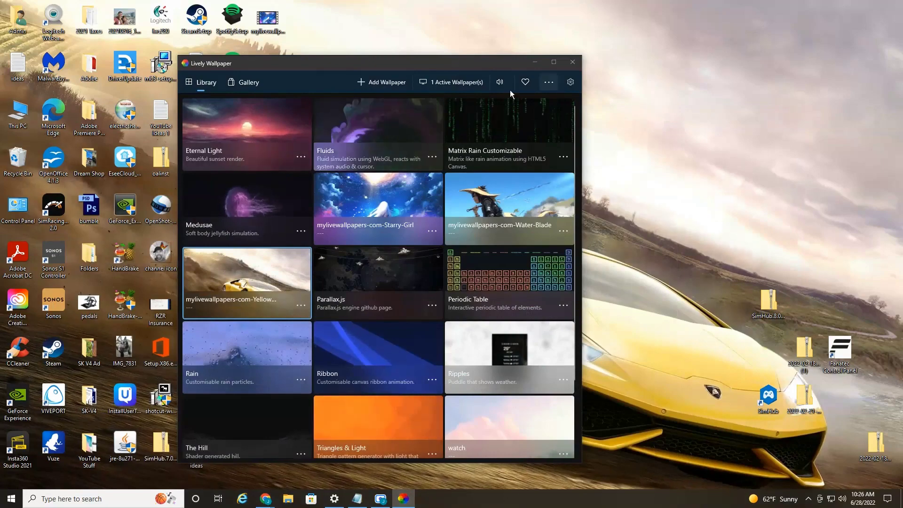
{"action": "left_click", "coordinate": [272, 123]}
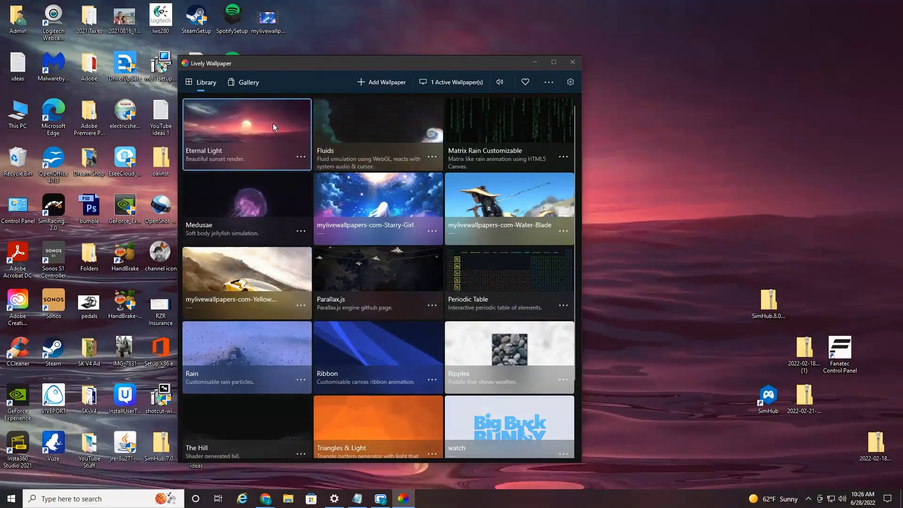
{"action": "left_click", "coordinate": [533, 61]}
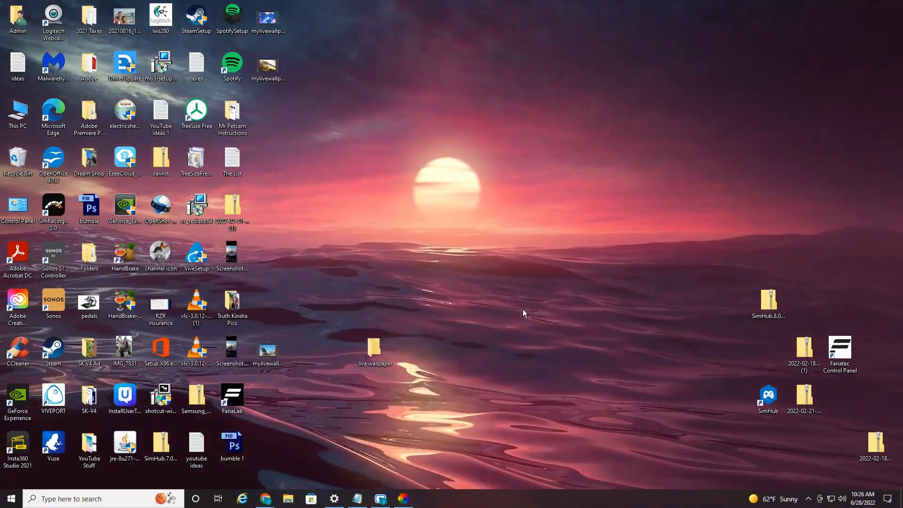
Preview Fluids, then settle on Periodic Table as the wallpaper and reopen the library.
{"action": "left_click", "coordinate": [403, 499]}
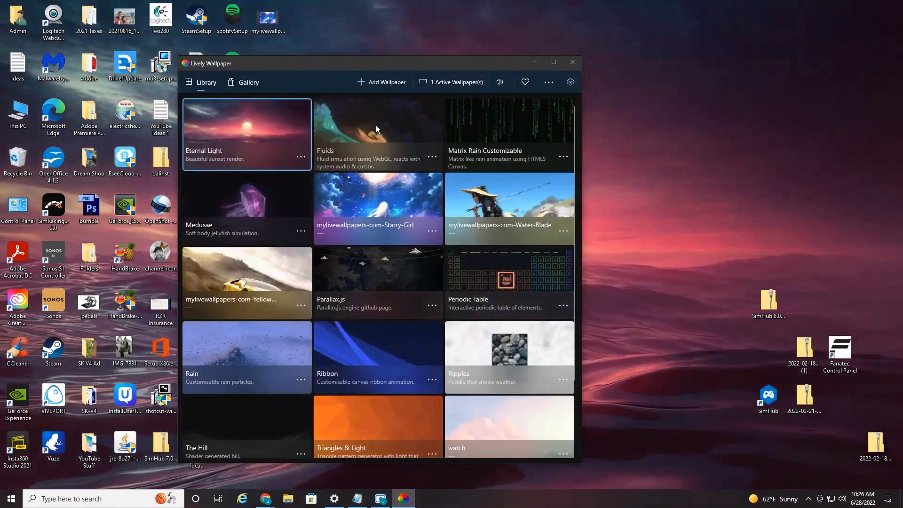
{"action": "left_click", "coordinate": [376, 125]}
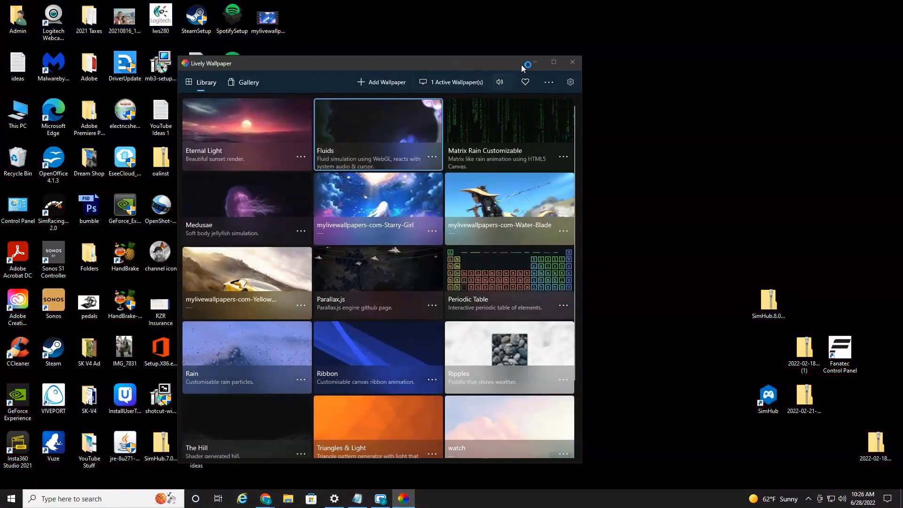
{"action": "left_click", "coordinate": [530, 61]}
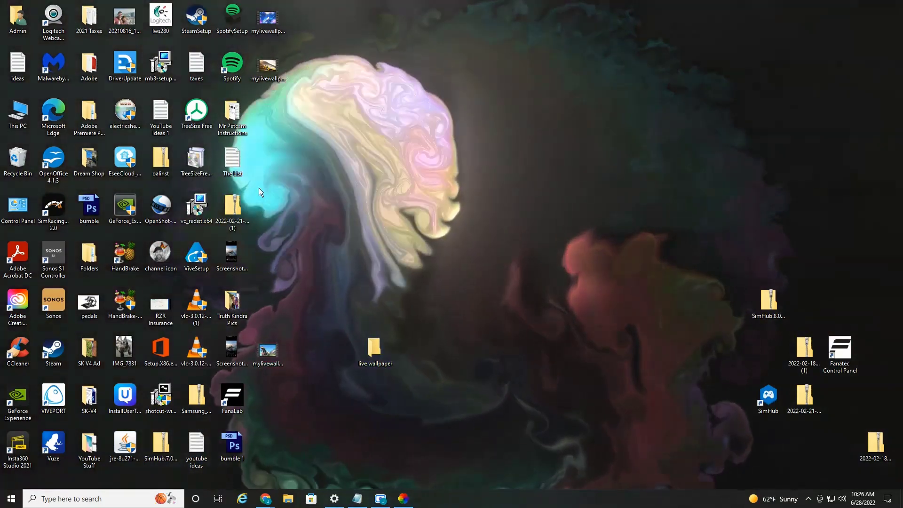
{"action": "left_click", "coordinate": [402, 498]}
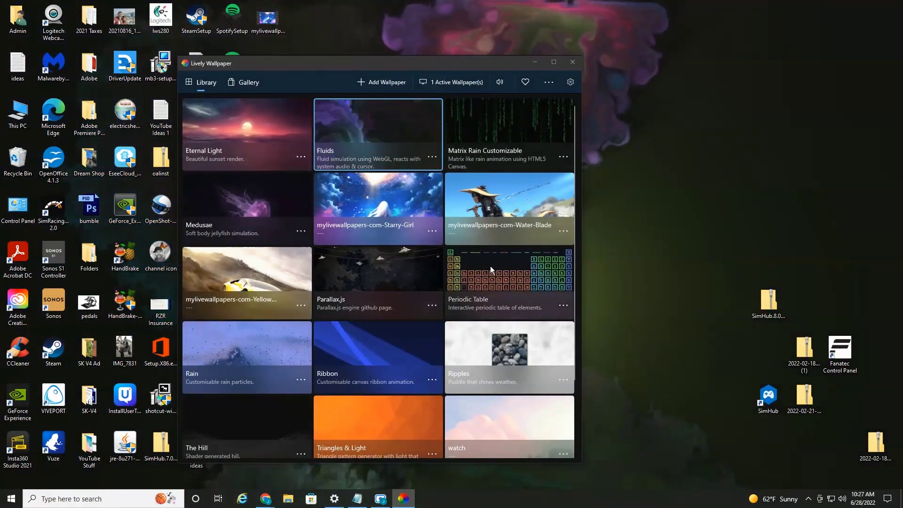
{"action": "left_click", "coordinate": [490, 261]}
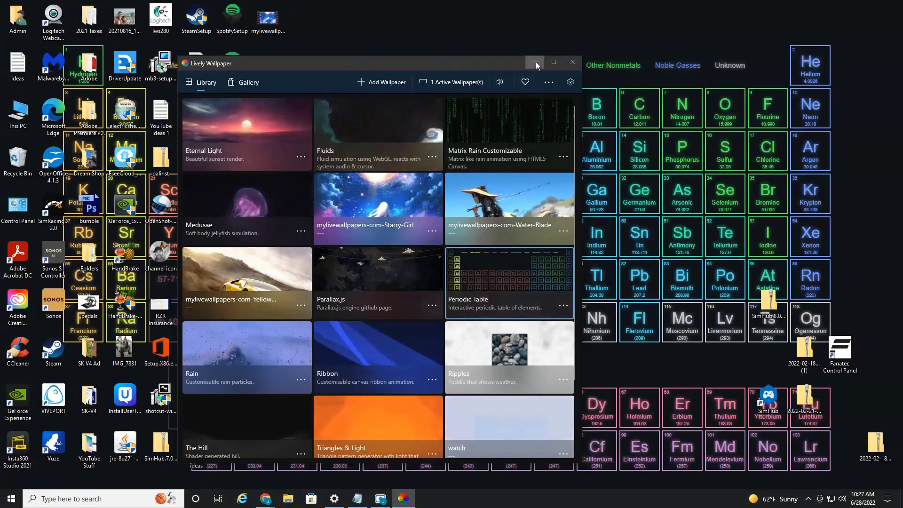
{"action": "left_click", "coordinate": [535, 62]}
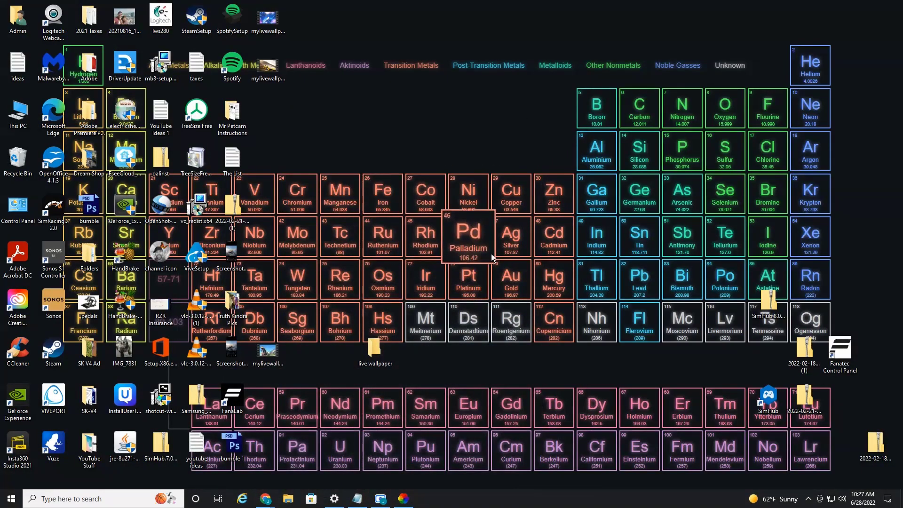
{"action": "left_click", "coordinate": [411, 501]}
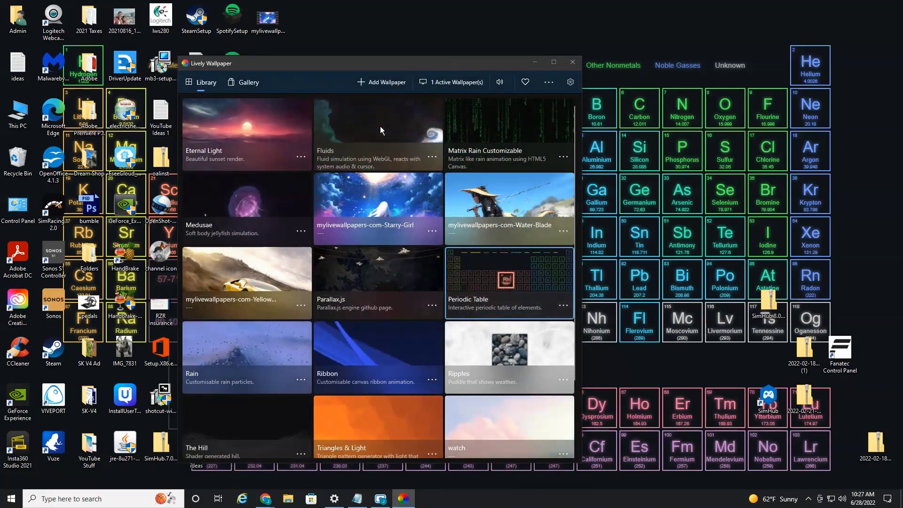
{"action": "left_click", "coordinate": [380, 83]}
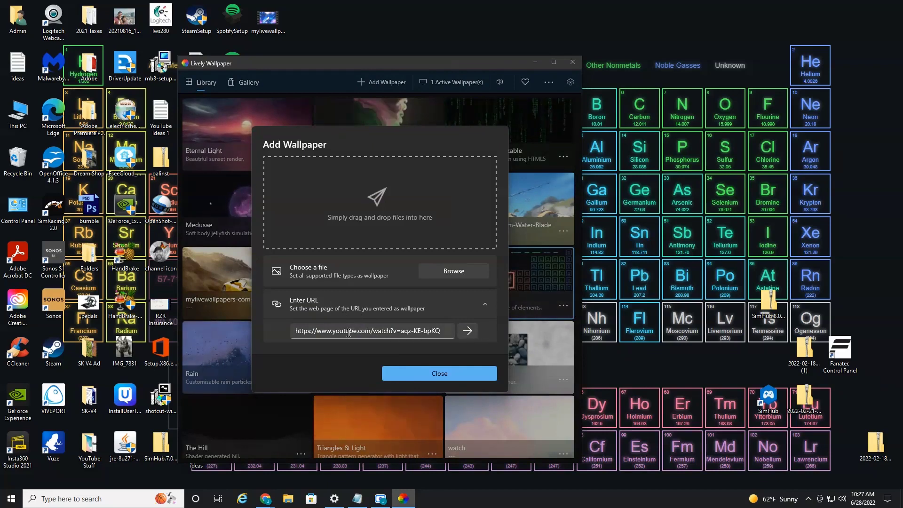
{"action": "left_click", "coordinate": [464, 332]}
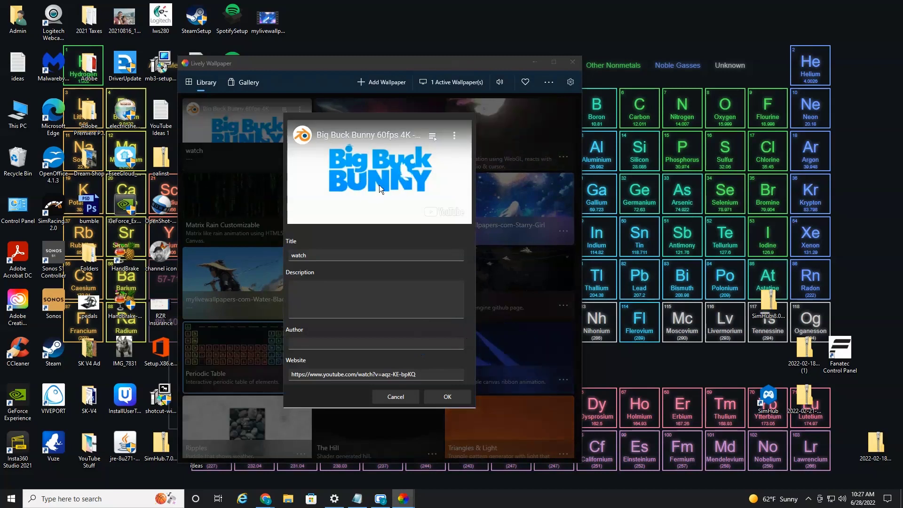
{"action": "left_click", "coordinate": [448, 396]}
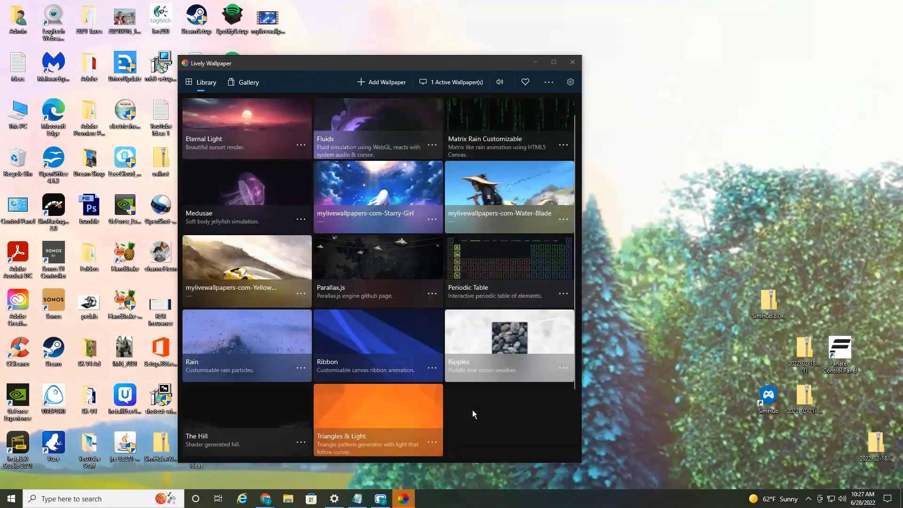
{"action": "left_click", "coordinate": [535, 61]}
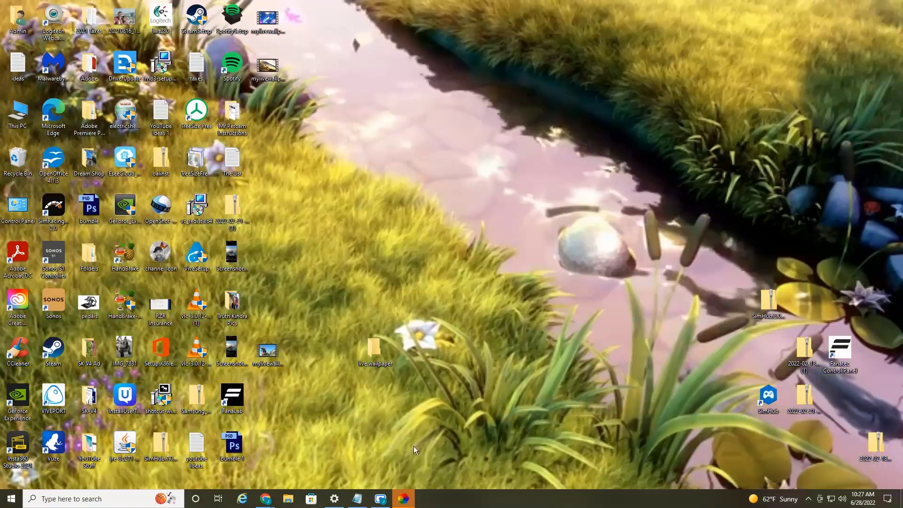
{"action": "left_click", "coordinate": [407, 499]}
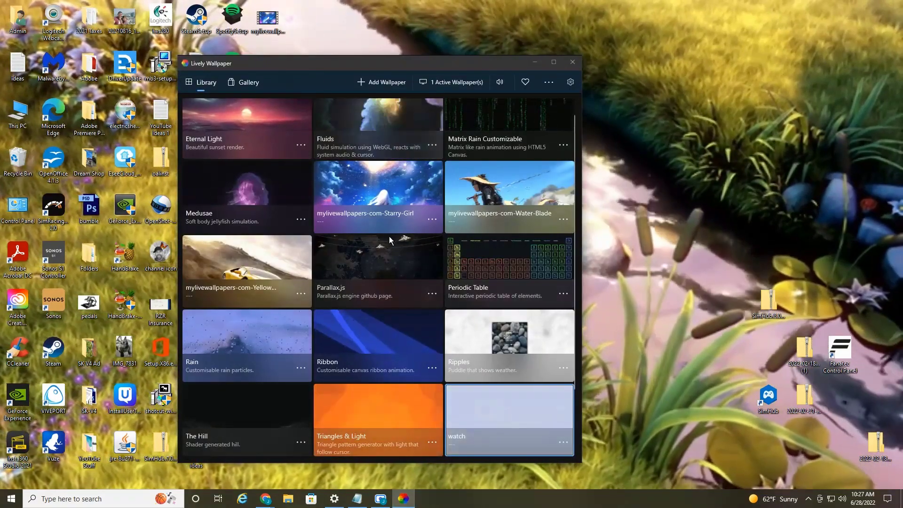
{"action": "scroll", "coordinate": [388, 236], "scroll_direction": "down", "scroll_amount": 2}
{"action": "scroll", "coordinate": [384, 267], "scroll_direction": "up", "scroll_amount": 3}
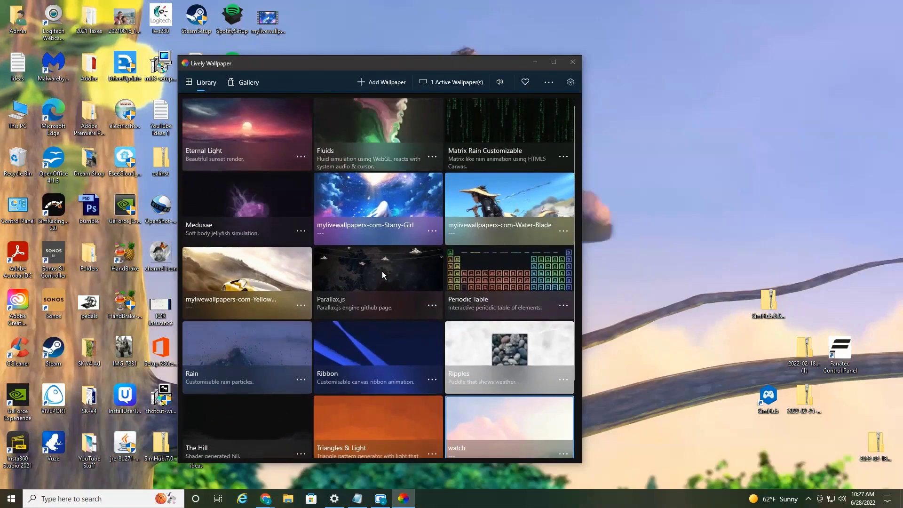
{"action": "left_click", "coordinate": [266, 498]}
Go to mylivewallpapers.com in Chrome and scroll to the Lux Live Wallpaper entry.
{"action": "left_click", "coordinate": [238, 467]}
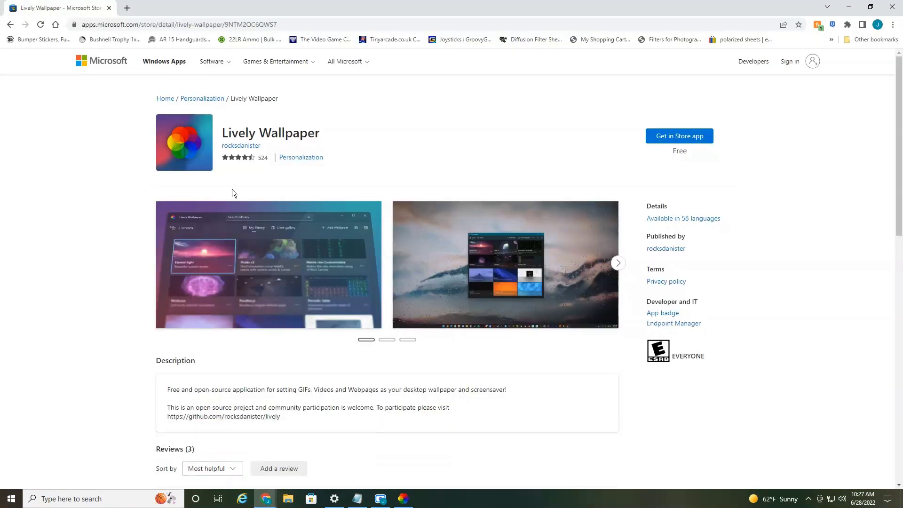
{"action": "left_click", "coordinate": [227, 29]}
{"action": "type", "text": "my"}
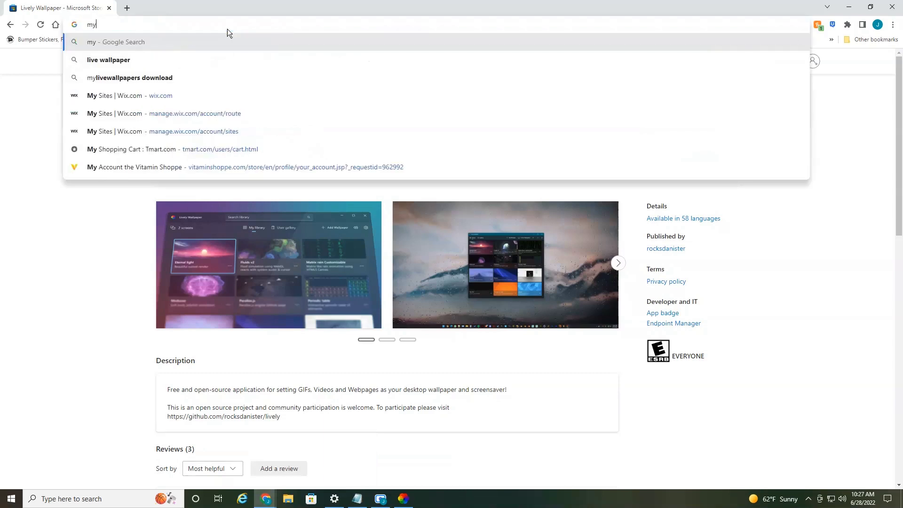
{"action": "type", "text": "livewallpapers."}
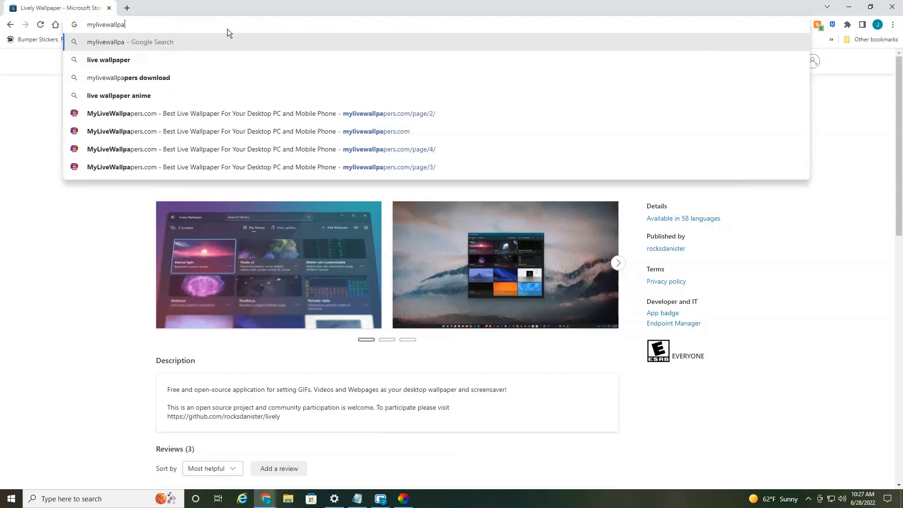
{"action": "type", "text": "com"}
{"action": "key", "text": "Return"}
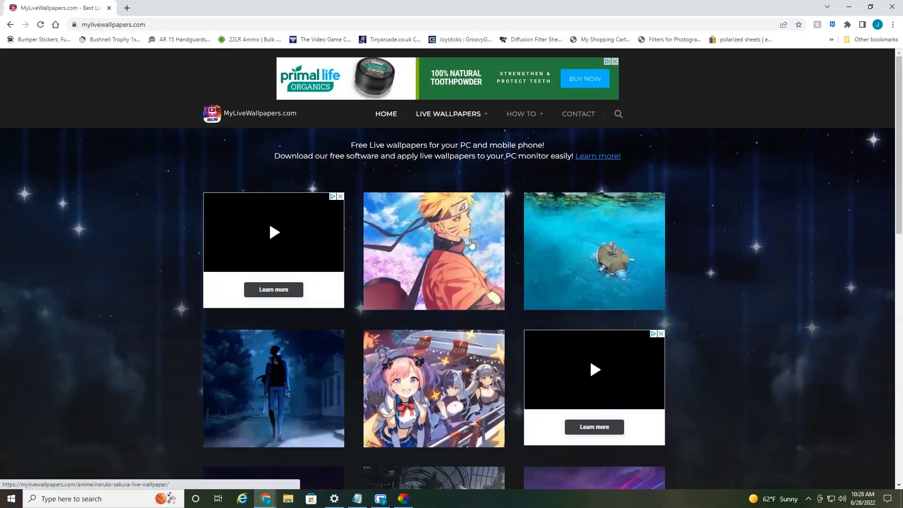
{"action": "mouse_move", "coordinate": [483, 115]}
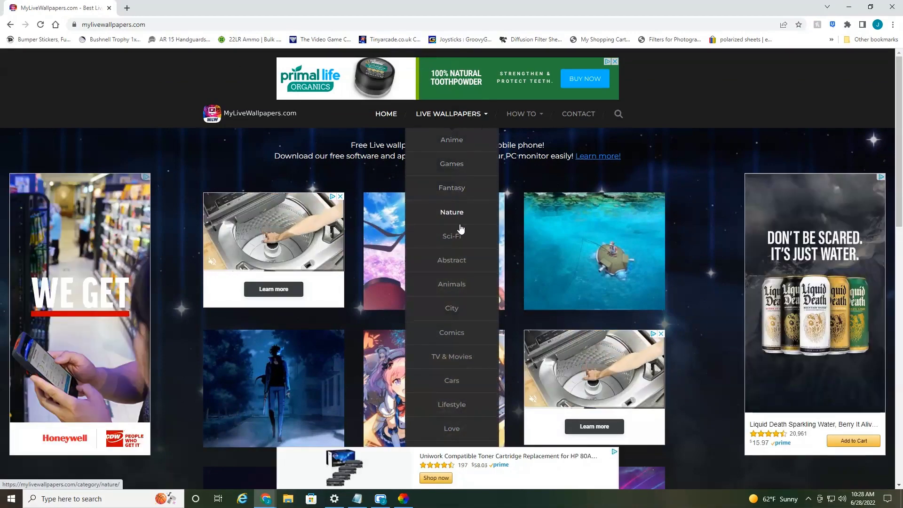
{"action": "scroll", "coordinate": [531, 292], "scroll_direction": "down", "scroll_amount": 5}
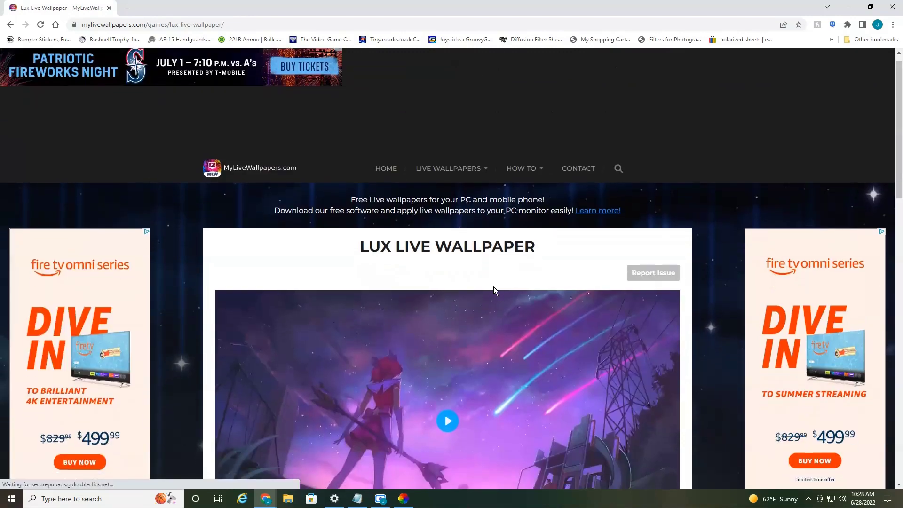
Scroll down the Lux page to the desktop DOWNLOAD buttons.
{"action": "scroll", "coordinate": [489, 287], "scroll_direction": "down", "scroll_amount": 4}
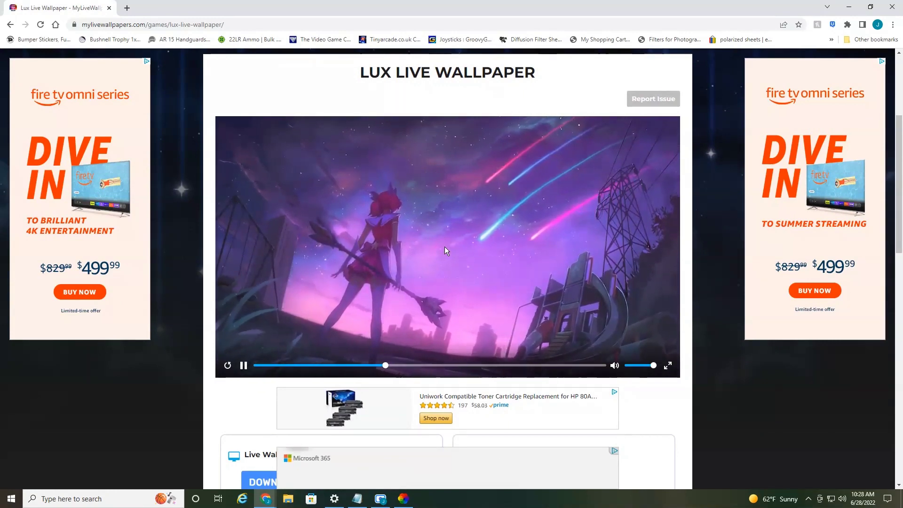
{"action": "scroll", "coordinate": [381, 251], "scroll_direction": "down", "scroll_amount": 2}
{"action": "scroll", "coordinate": [373, 252], "scroll_direction": "down", "scroll_amount": 3}
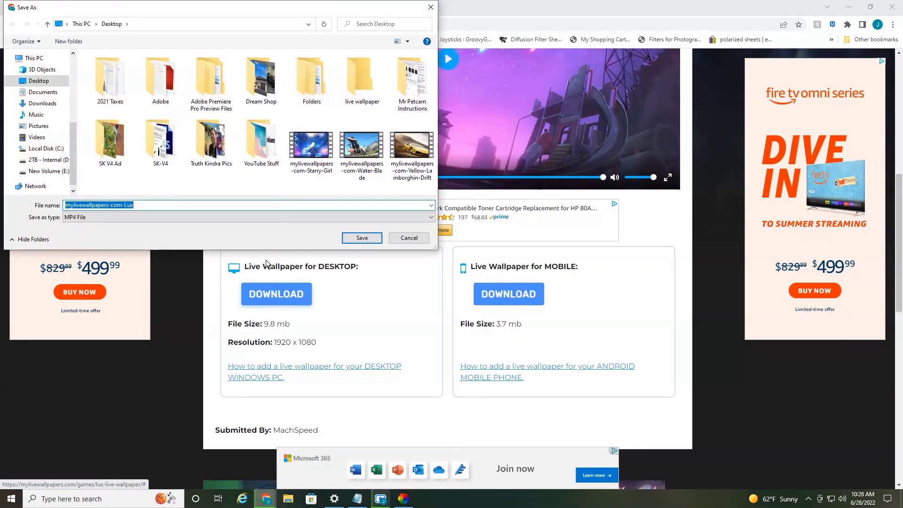
Save the Lux MP4 into the desktop's 'live wallpaper' folder.
{"action": "double_click", "coordinate": [356, 79]}
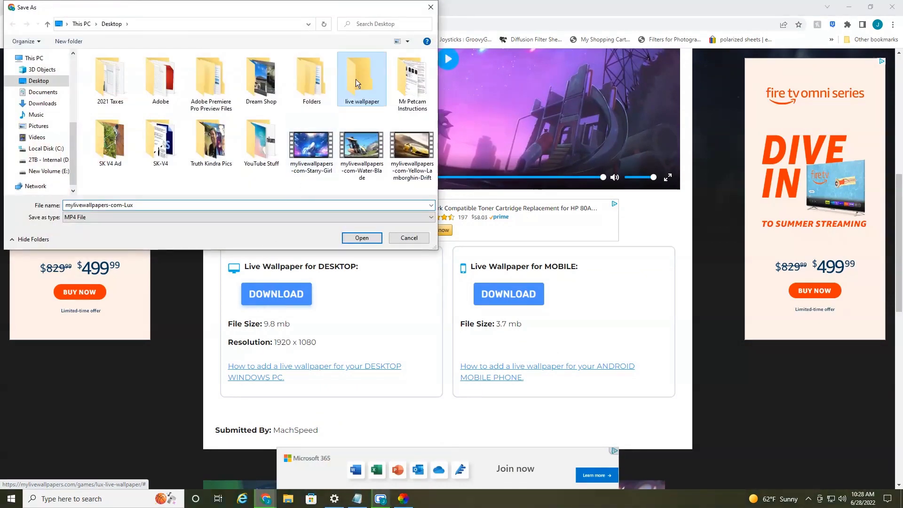
{"action": "left_click", "coordinate": [362, 238]}
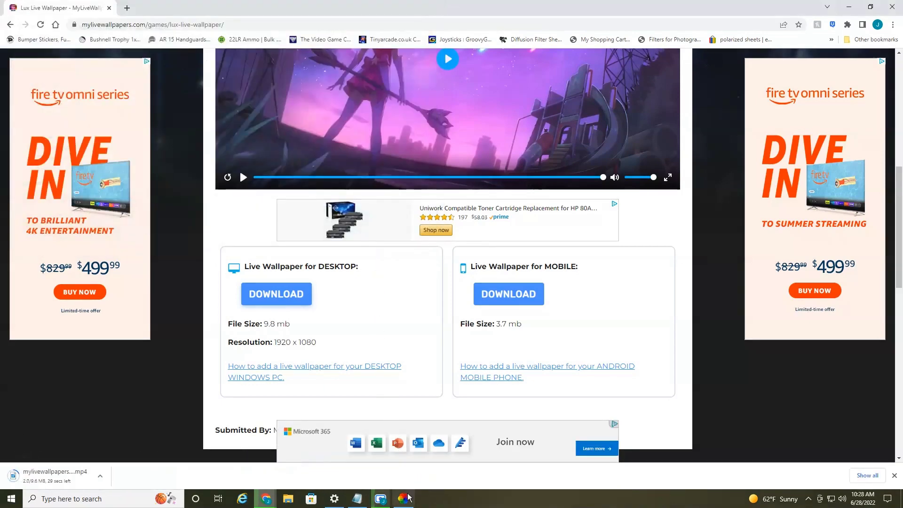
{"action": "mouse_move", "coordinate": [409, 504]}
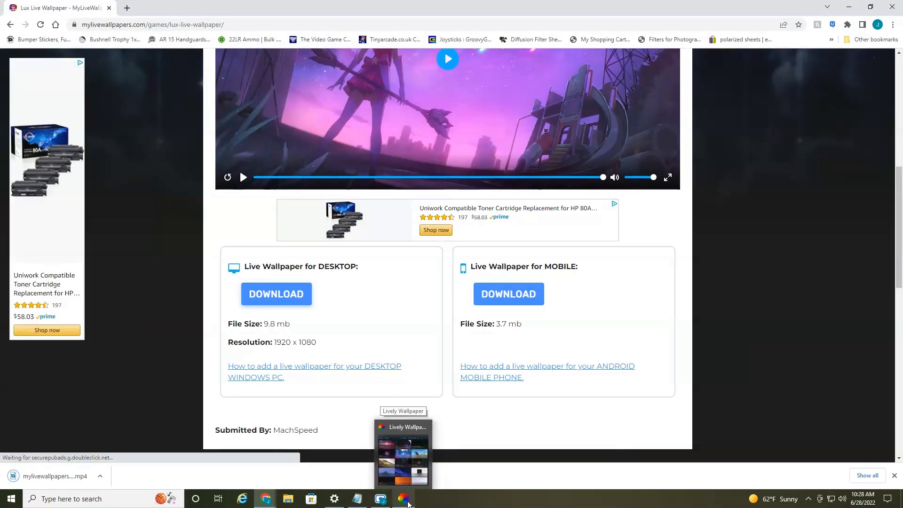
Add the mylivewallpapers-com-Lux video from the 'live wallpaper' folder to Lively's library.
{"action": "left_click", "coordinate": [408, 504]}
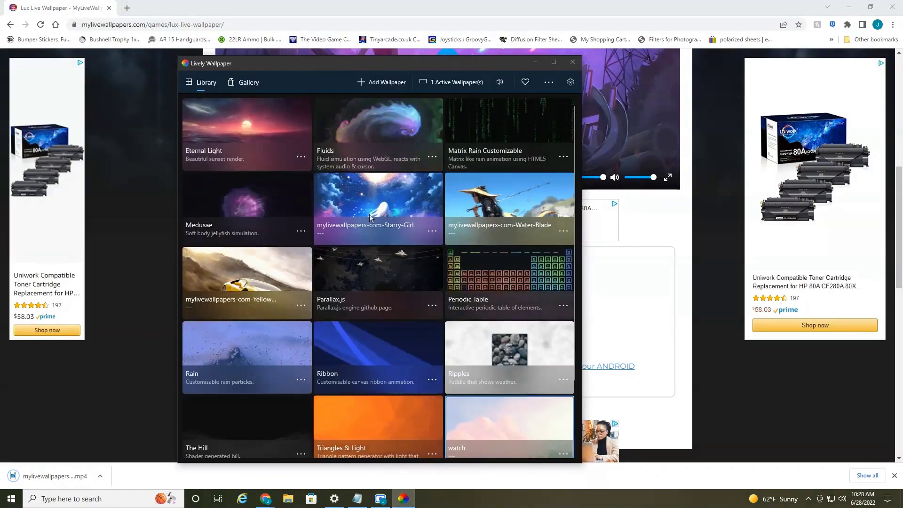
{"action": "left_click", "coordinate": [379, 83]}
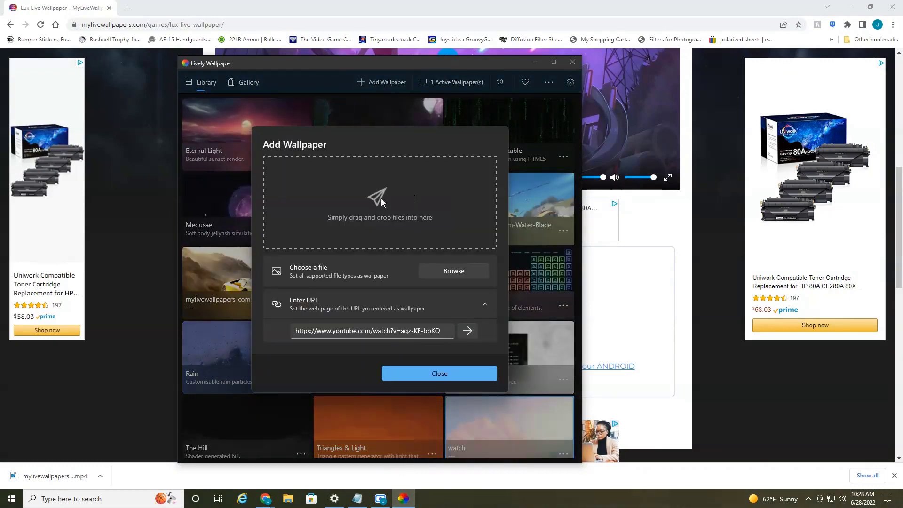
{"action": "left_click", "coordinate": [454, 271]}
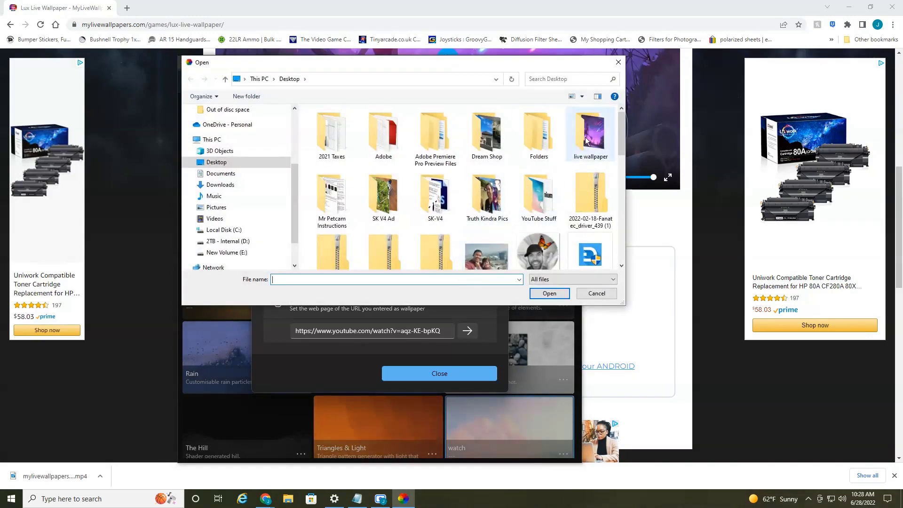
{"action": "double_click", "coordinate": [586, 140]}
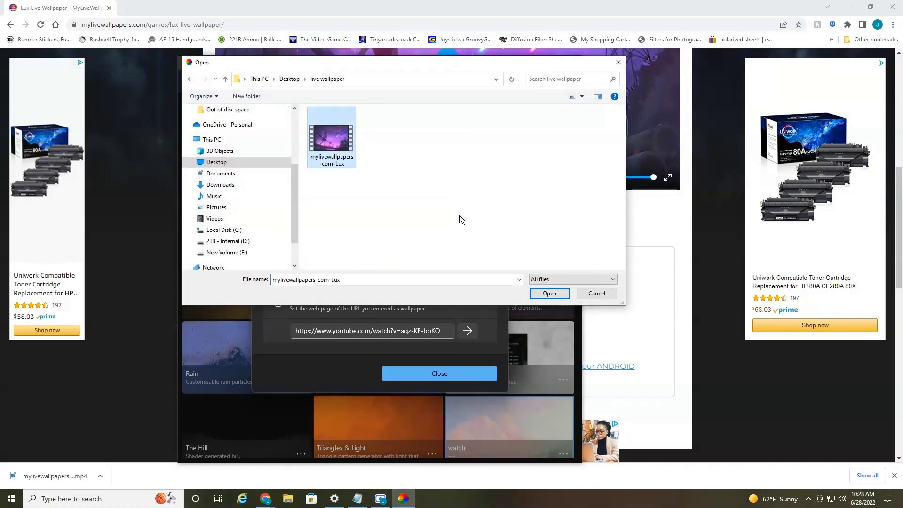
{"action": "left_click", "coordinate": [540, 293]}
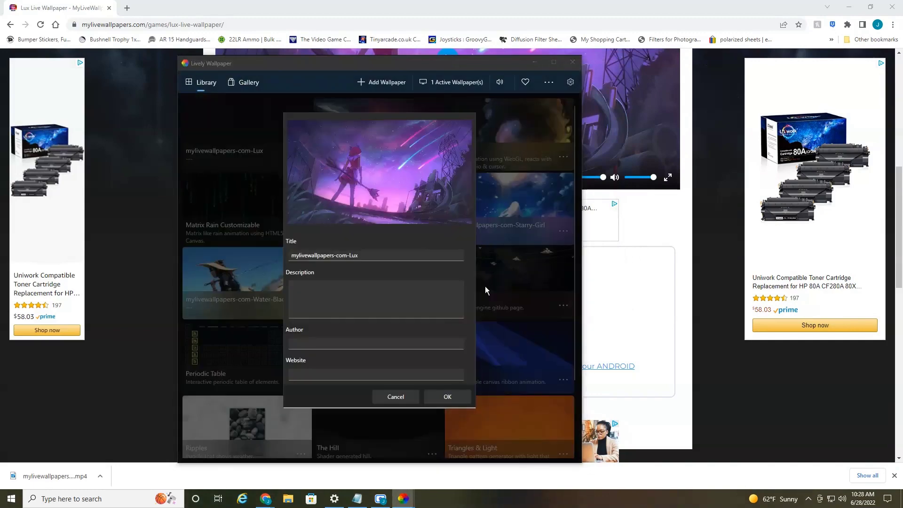
{"action": "left_click", "coordinate": [455, 398]}
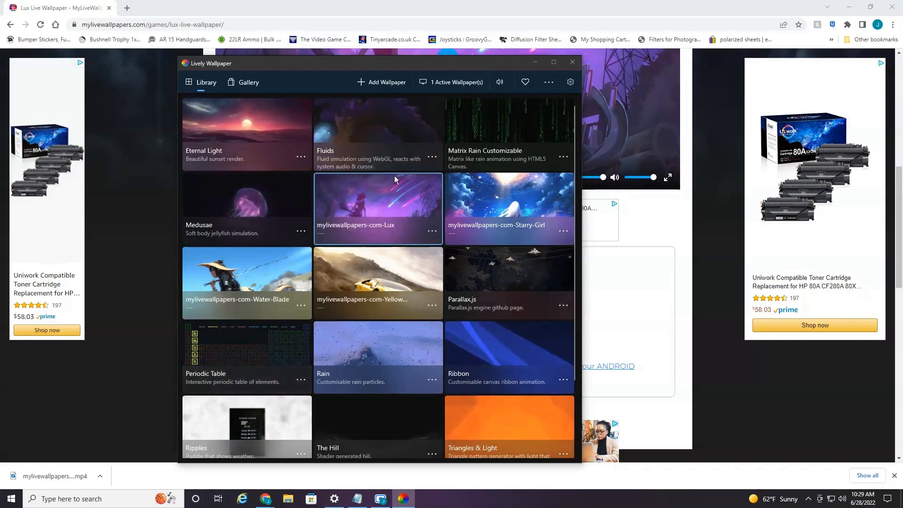
Minimize Lively and Chrome, then close the Lively window from its taskbar icon.
{"action": "left_click", "coordinate": [804, 24]}
{"action": "left_click", "coordinate": [848, 7]}
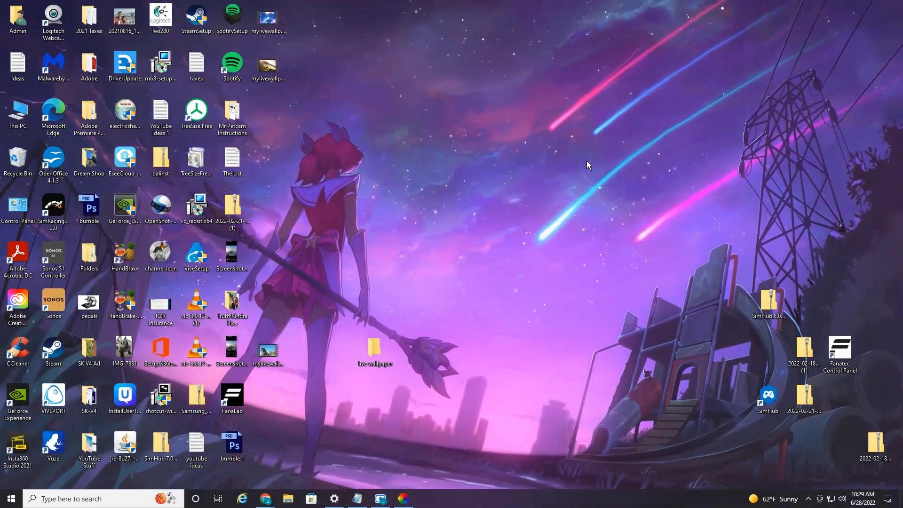
{"action": "left_click", "coordinate": [232, 256]}
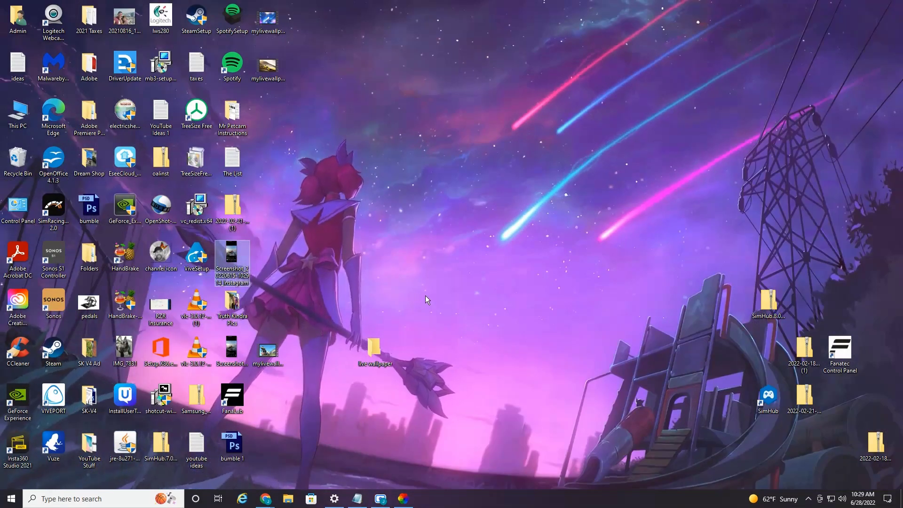
{"action": "left_click", "coordinate": [404, 498]}
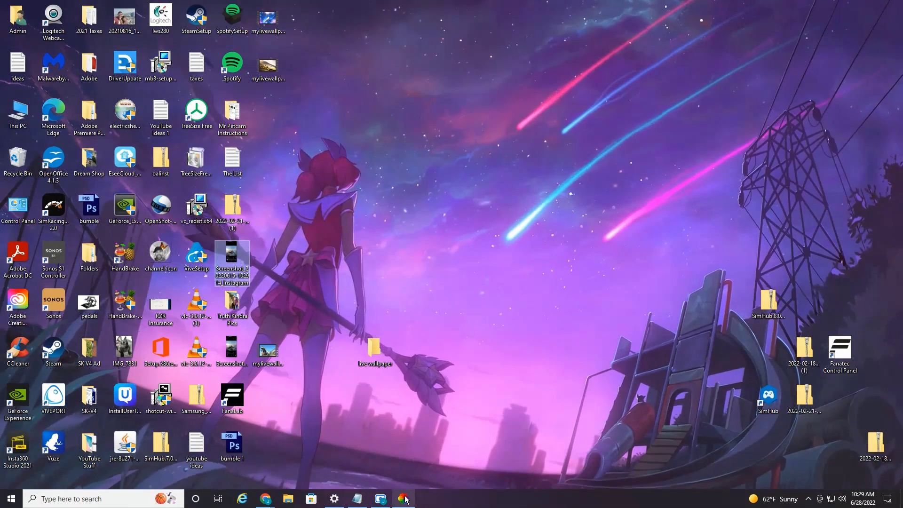
{"action": "right_click", "coordinate": [405, 499]}
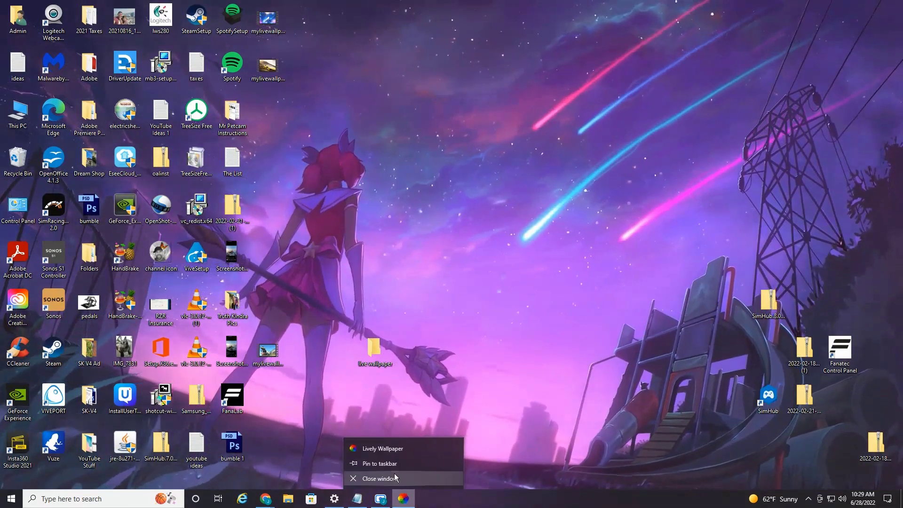
{"action": "left_click", "coordinate": [391, 478]}
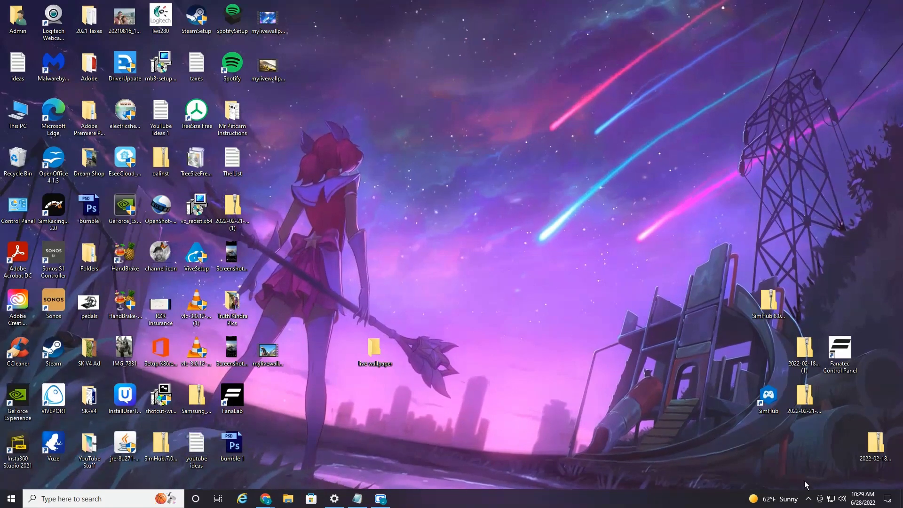
{"action": "left_click", "coordinate": [808, 500]}
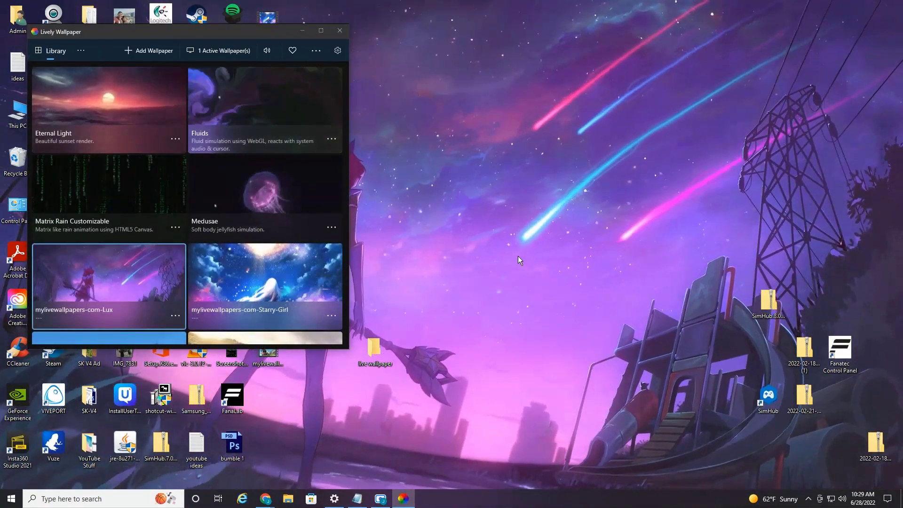
{"action": "left_click", "coordinate": [302, 31]}
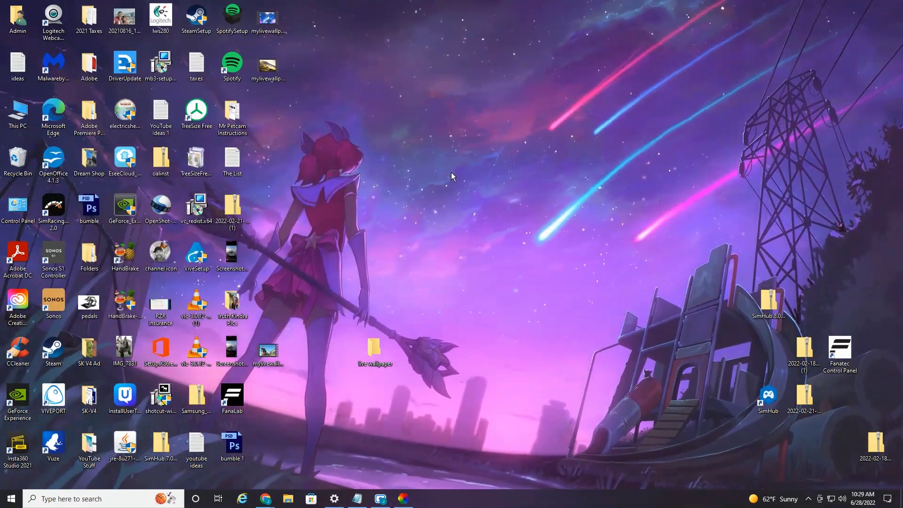